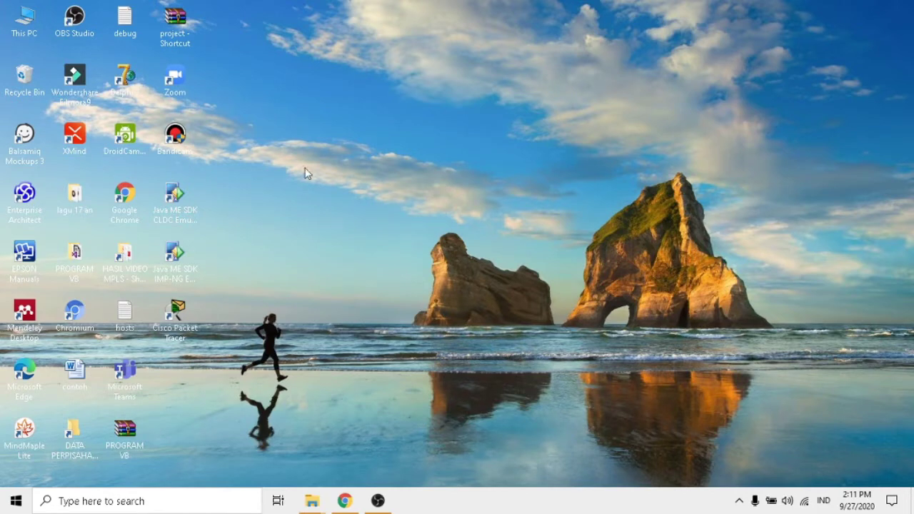
Step: Launch Bandicam from its desktop icon, opening its General options window
{"action": "double_click", "coordinate": [177, 139]}
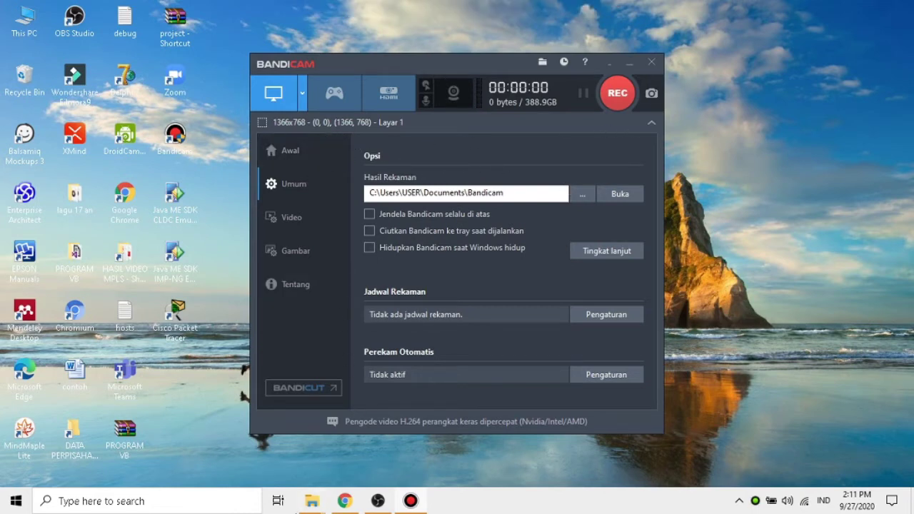
{"action": "mouse_move", "coordinate": [311, 509]}
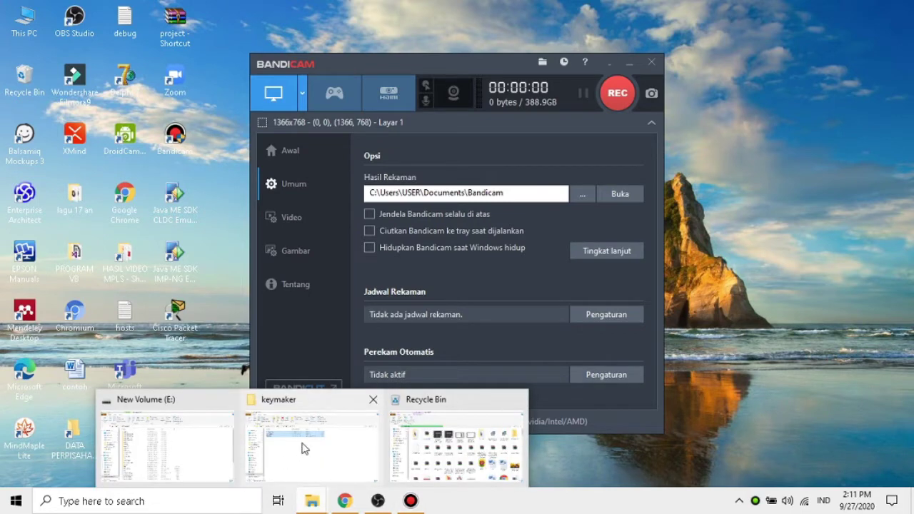
Step: Return to the Downloads folder and select the keymaker archive
{"action": "left_click", "coordinate": [302, 445]}
{"action": "left_click", "coordinate": [12, 104]}
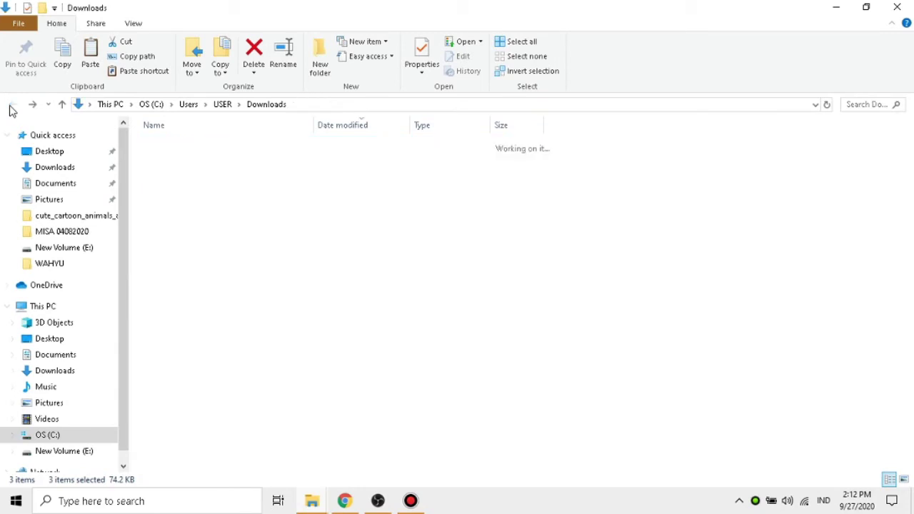
{"action": "double_click", "coordinate": [197, 163]}
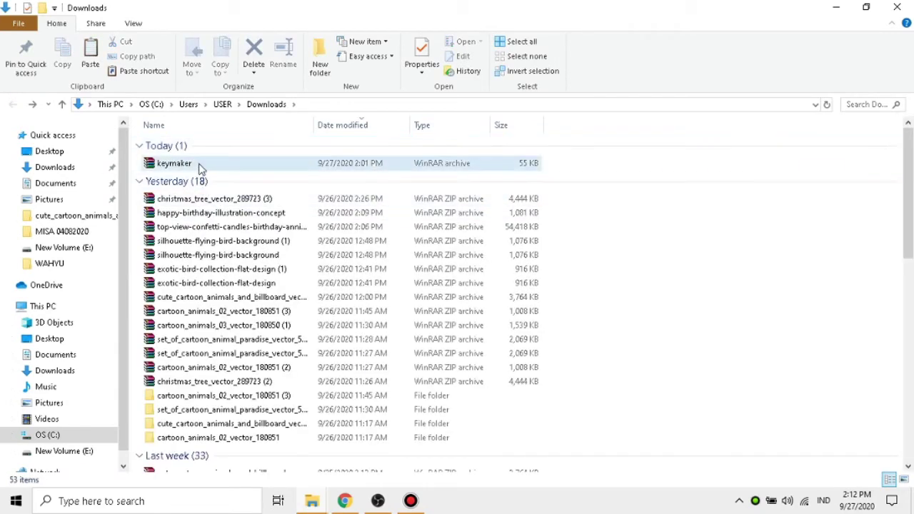
{"action": "right_click", "coordinate": [199, 164]}
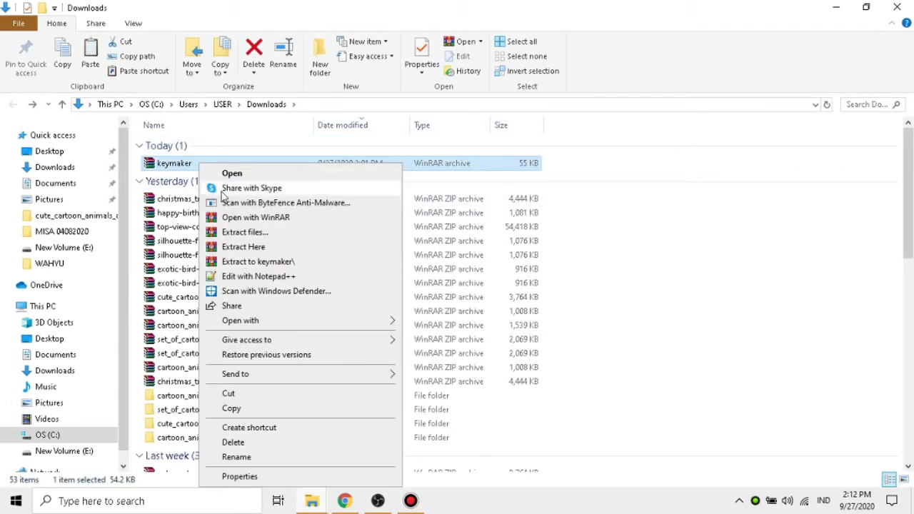
{"action": "left_click", "coordinate": [227, 162]}
{"action": "left_click", "coordinate": [232, 160]}
Step: Extract the keymaker archive into a keymaker folder, supplying the archive password
{"action": "right_click", "coordinate": [224, 165]}
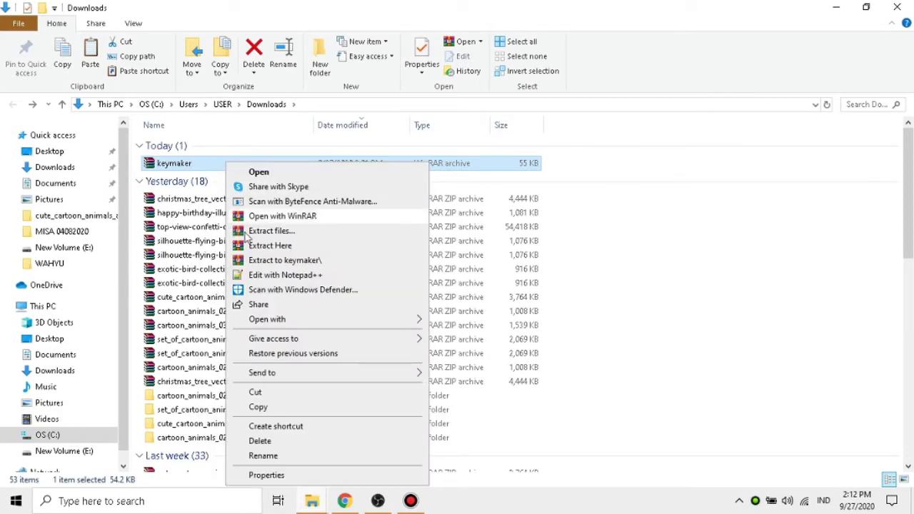
{"action": "left_click", "coordinate": [295, 232]}
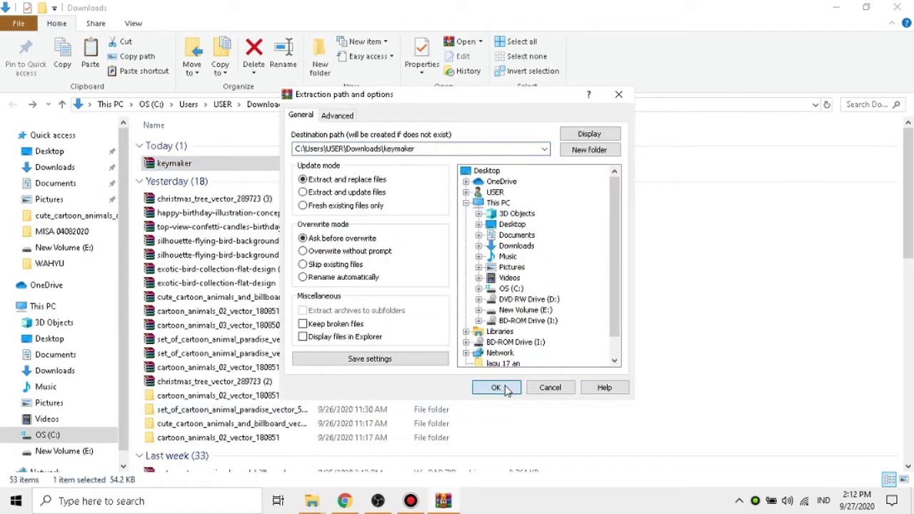
{"action": "left_click", "coordinate": [504, 388]}
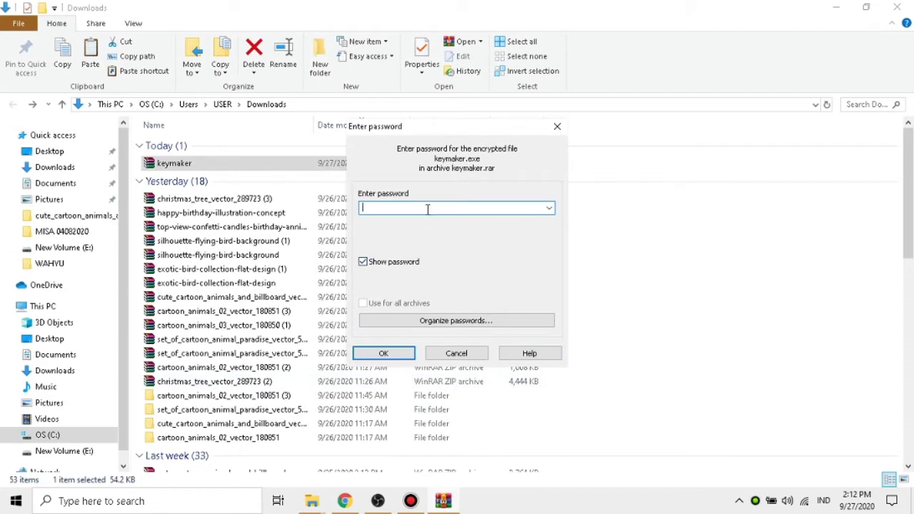
{"action": "type", "text": "1234"}
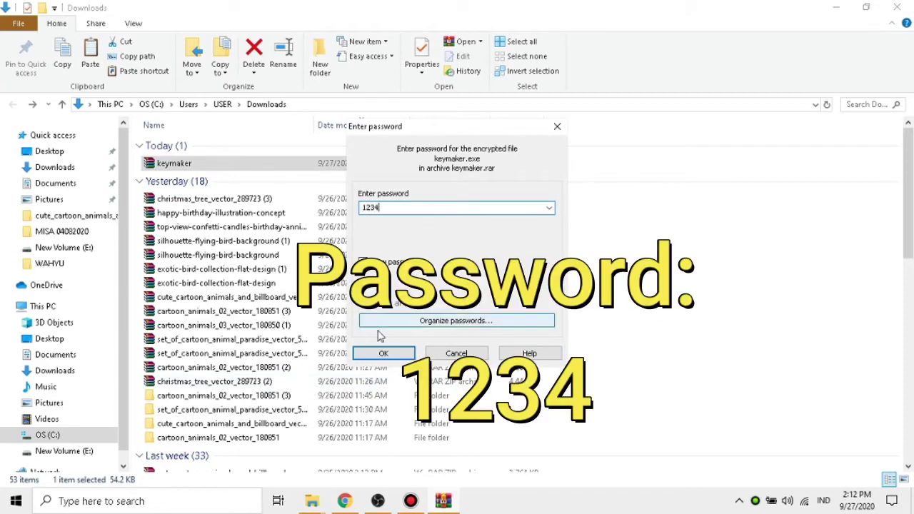
{"action": "left_click", "coordinate": [383, 355]}
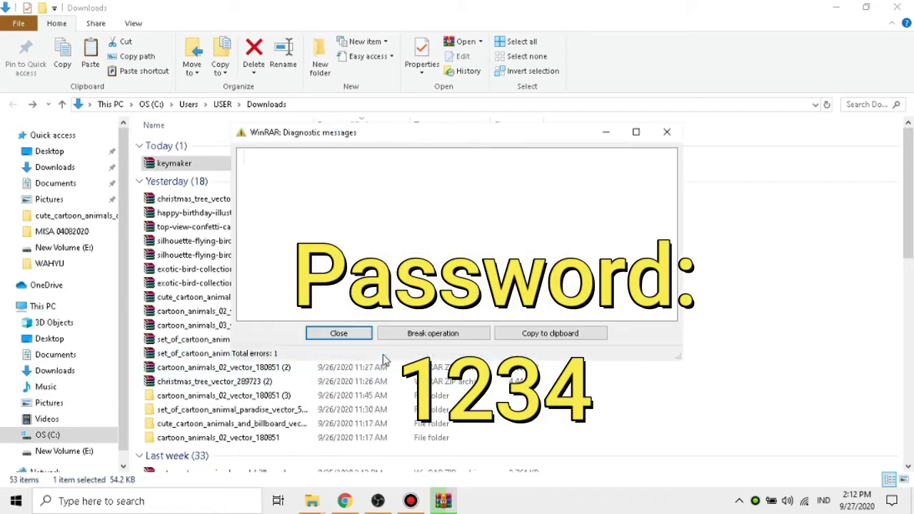
{"action": "left_click", "coordinate": [339, 333]}
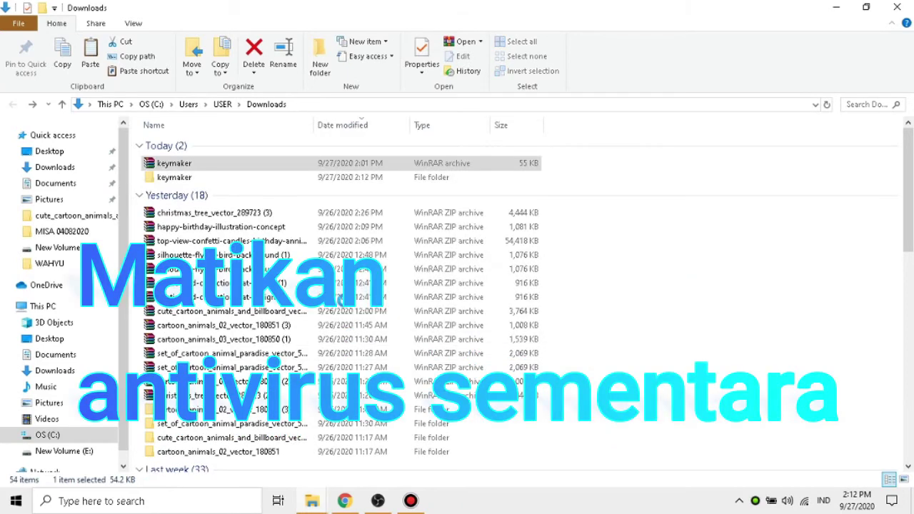
Step: Open the extracted keymaker folder in Downloads
{"action": "left_click", "coordinate": [739, 501]}
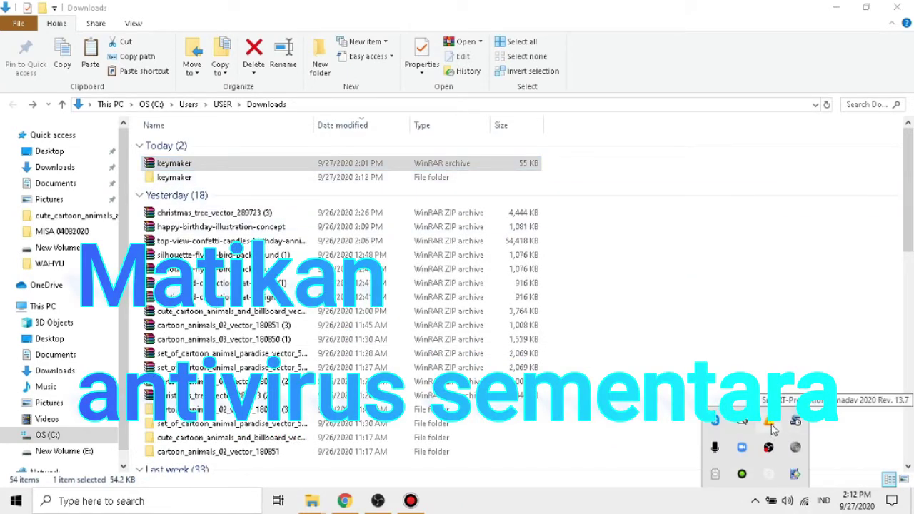
{"action": "left_click", "coordinate": [747, 322]}
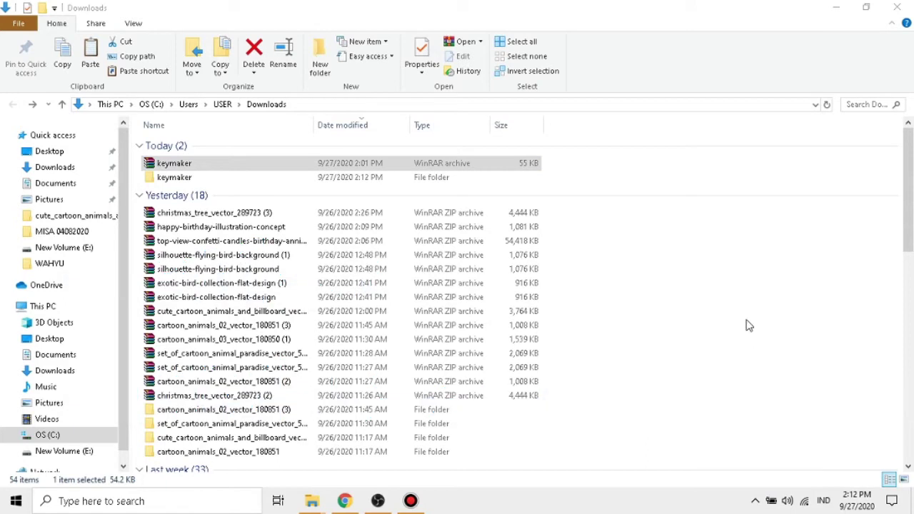
{"action": "double_click", "coordinate": [416, 179]}
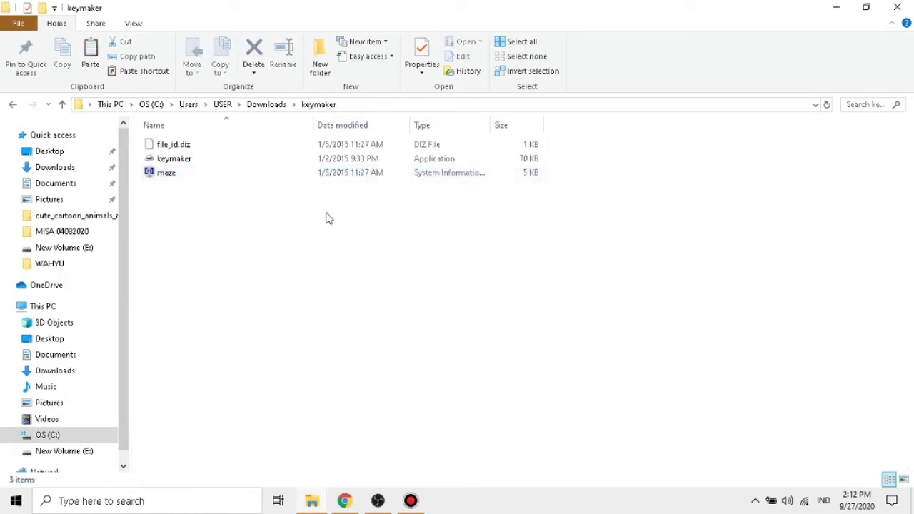
Step: Copy all three keymaker files and minimize the Explorer window
{"action": "key", "text": "ctrl+a"}
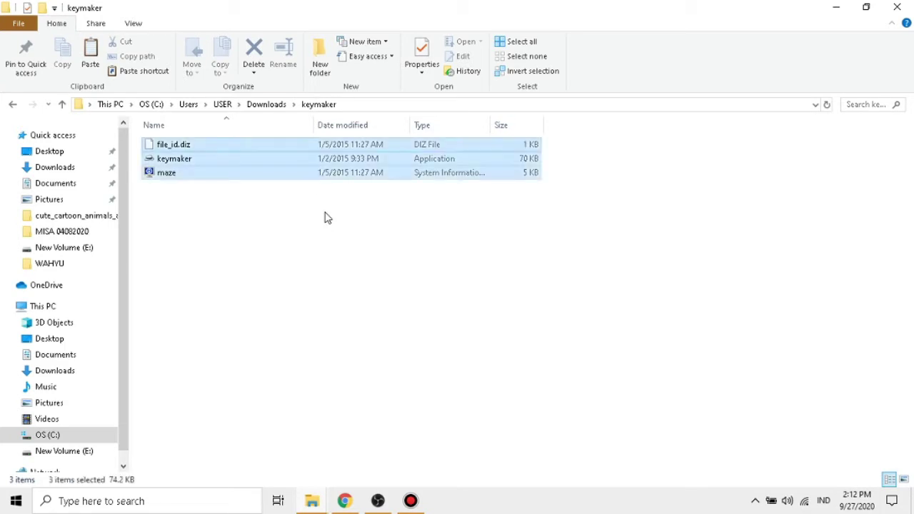
{"action": "right_click", "coordinate": [322, 154]}
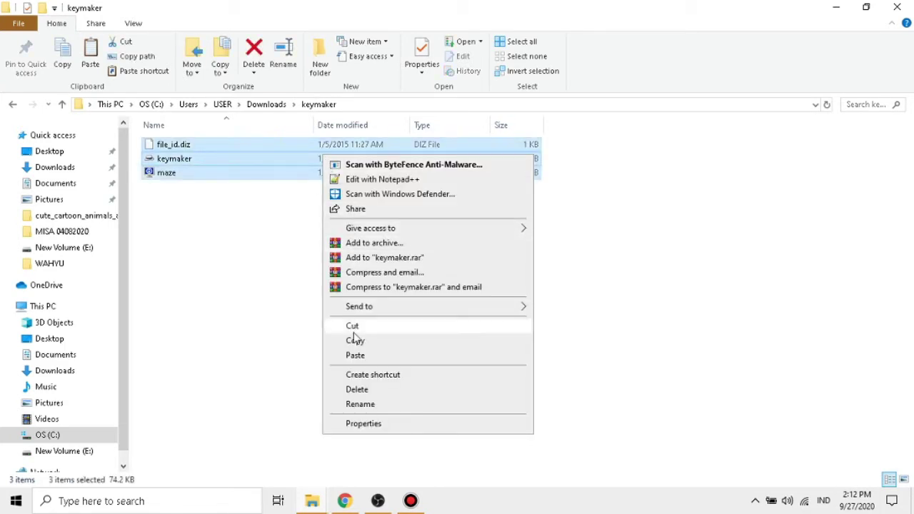
{"action": "left_click", "coordinate": [357, 343]}
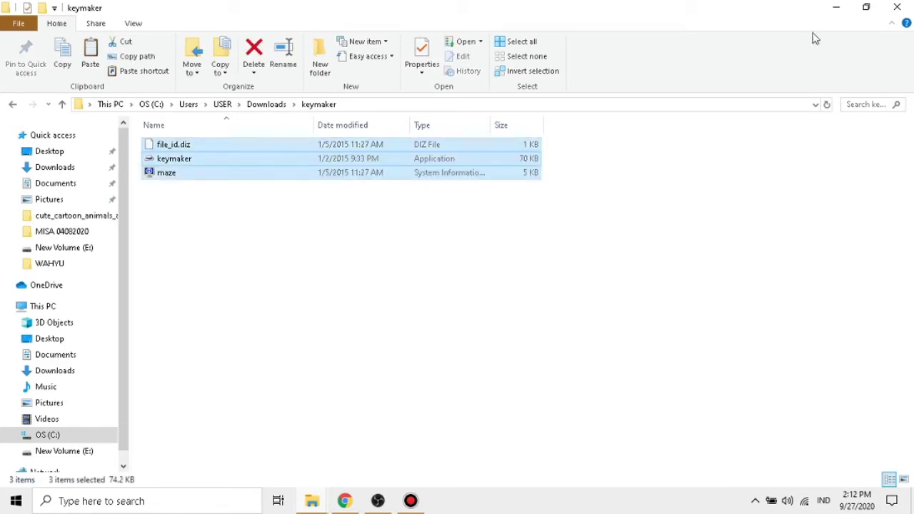
{"action": "left_click", "coordinate": [836, 8]}
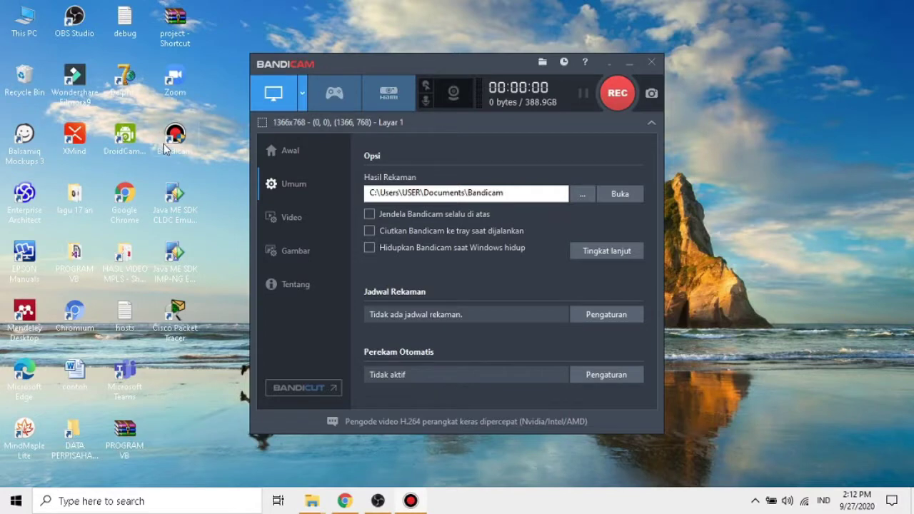
Step: Open Bandicam's install folder from its shortcut and paste the keymaker files, skipping duplicates
{"action": "left_click_drag", "start_coordinate": [391, 64], "coordinate": [644, 58]}
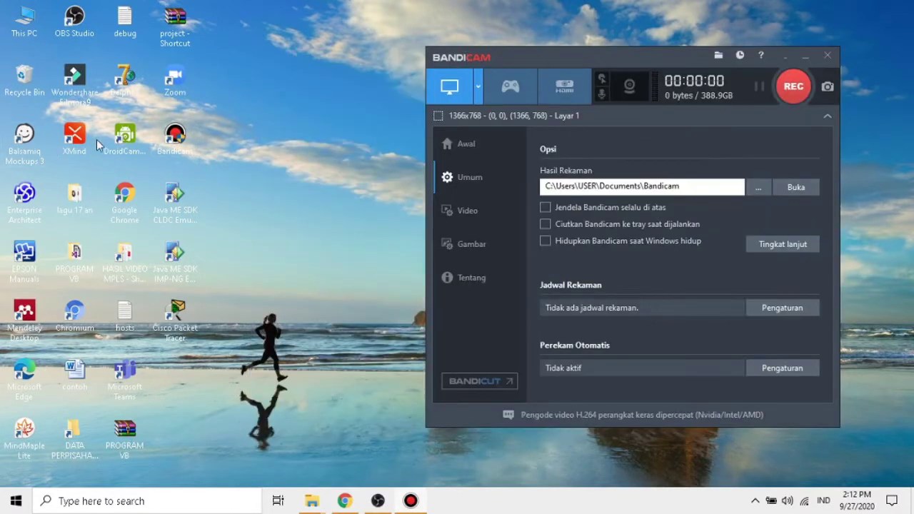
{"action": "right_click", "coordinate": [183, 136]}
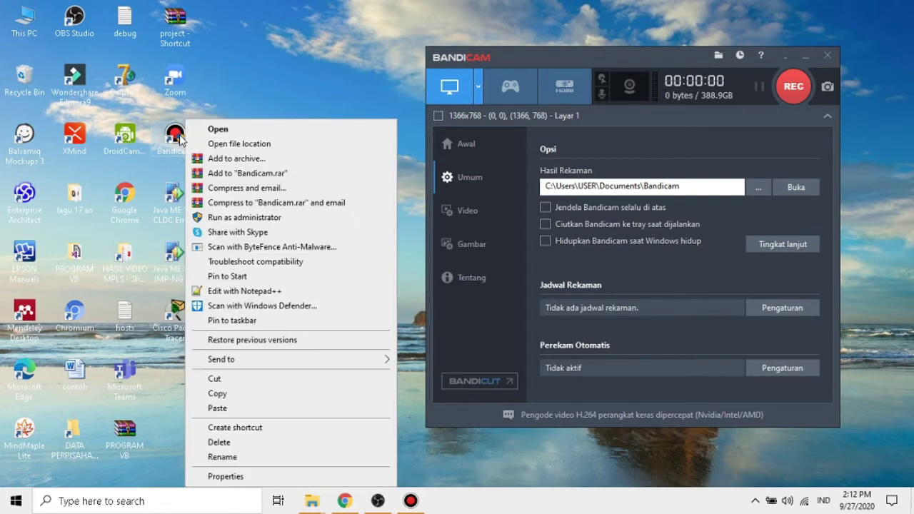
{"action": "left_click", "coordinate": [236, 146]}
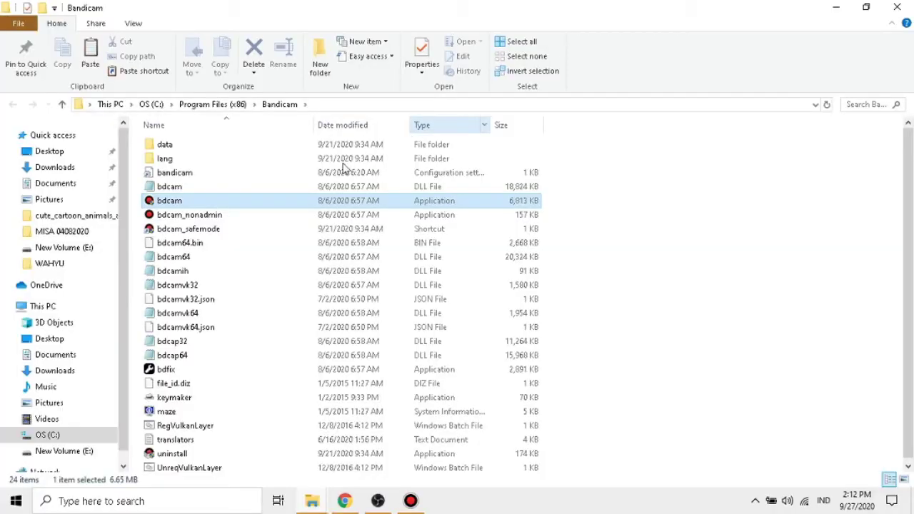
{"action": "key", "text": "ctrl+v"}
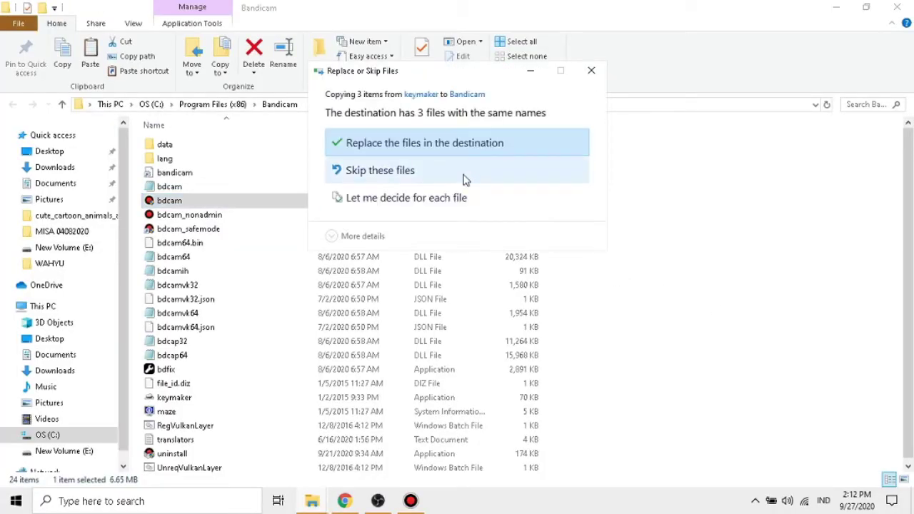
{"action": "left_click", "coordinate": [464, 178]}
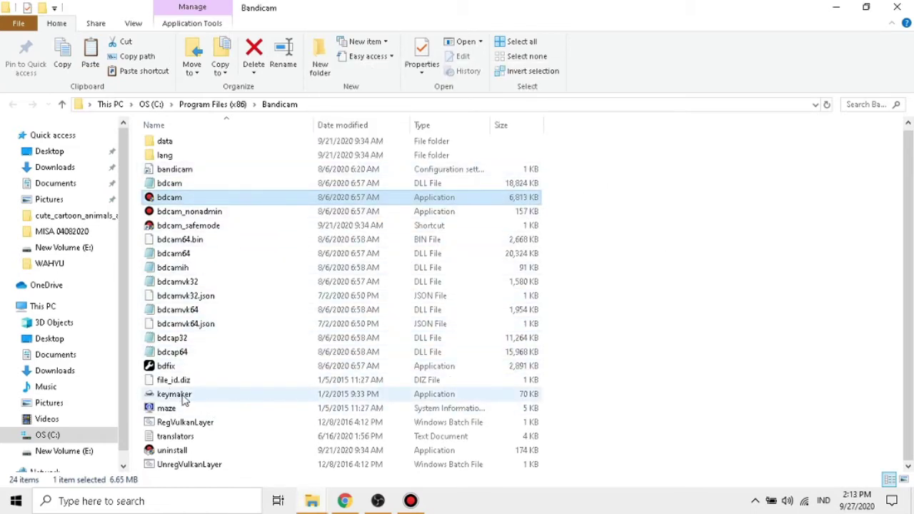
Step: Run keymaker as administrator and register Bandicam using an entered e-mail address
{"action": "left_click", "coordinate": [183, 400]}
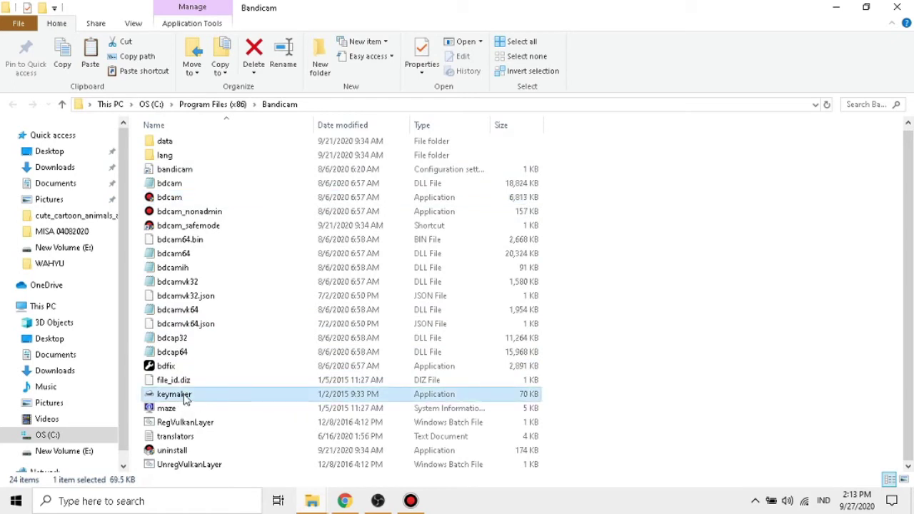
{"action": "right_click", "coordinate": [185, 400]}
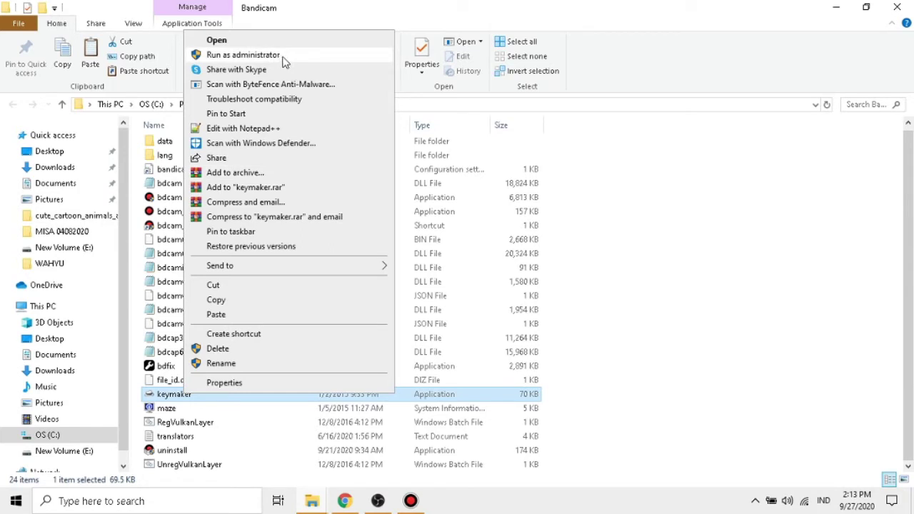
{"action": "left_click", "coordinate": [243, 55]}
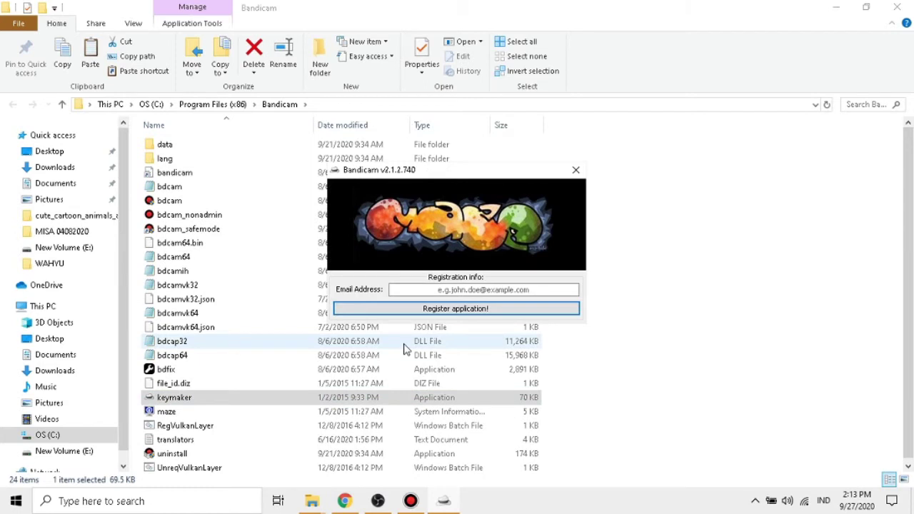
{"action": "left_click", "coordinate": [483, 289]}
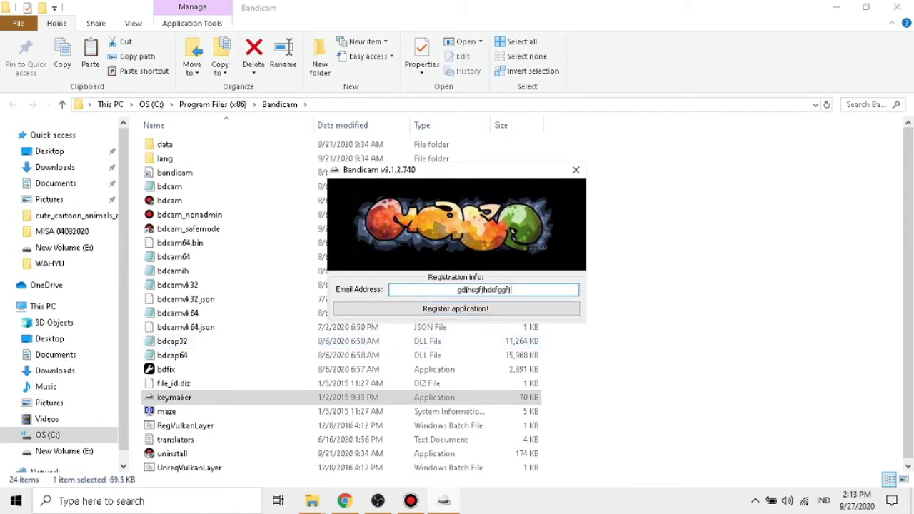
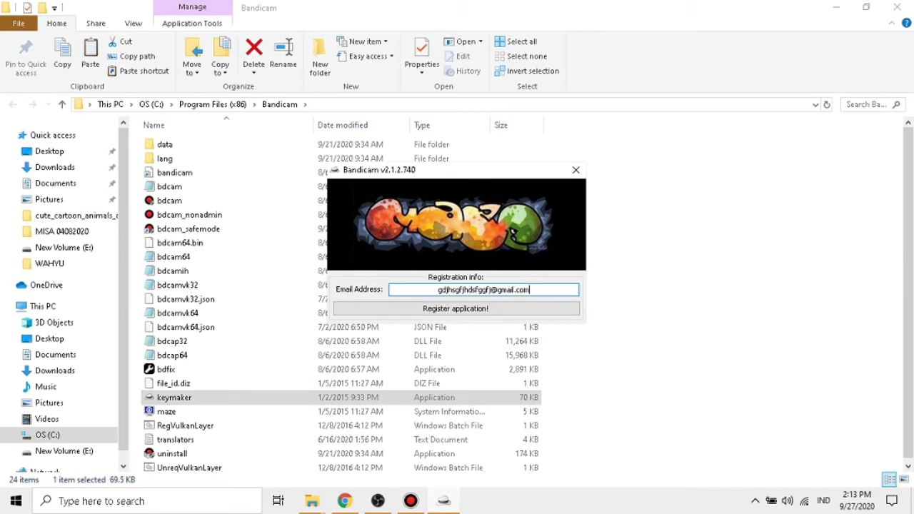
{"action": "left_click", "coordinate": [490, 309]}
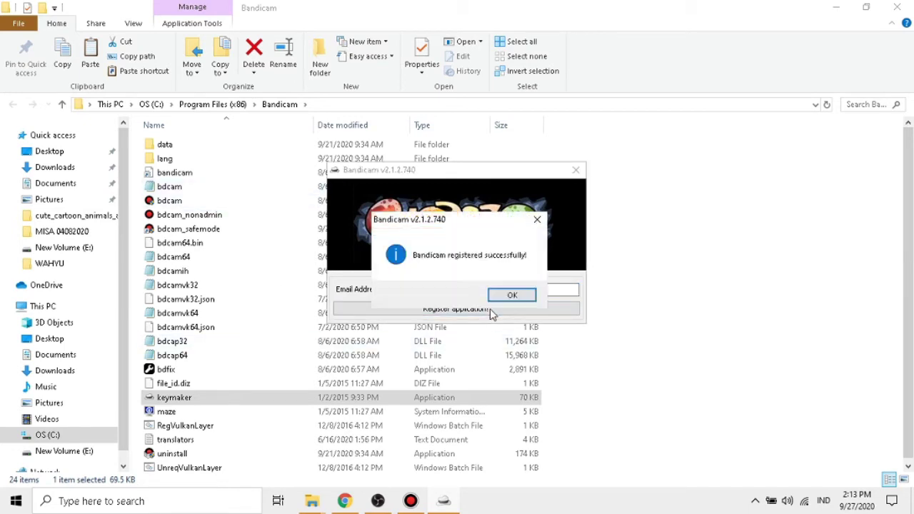
{"action": "left_click", "coordinate": [505, 297]}
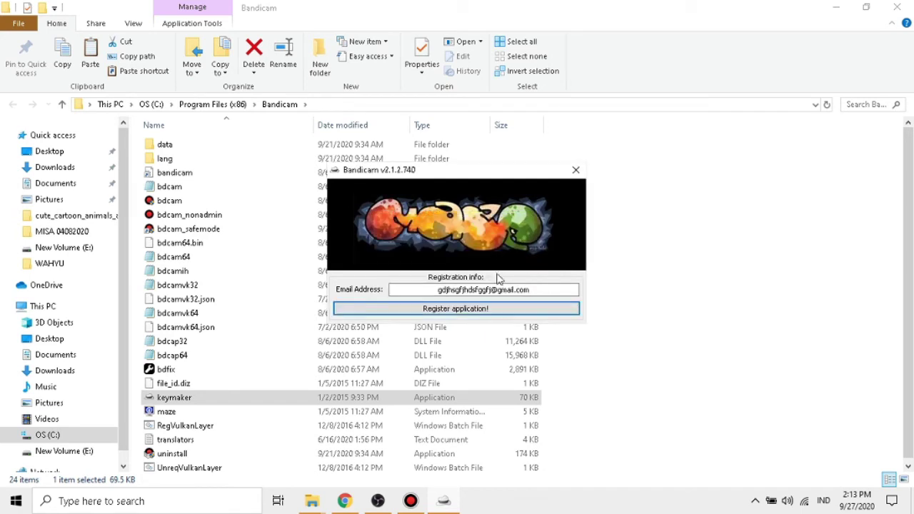
Step: Close the keymaker and the Bandicam install folder window
{"action": "left_click", "coordinate": [576, 169]}
{"action": "left_click", "coordinate": [901, 7]}
{"action": "left_click_drag", "start_coordinate": [635, 54], "coordinate": [575, 34]}
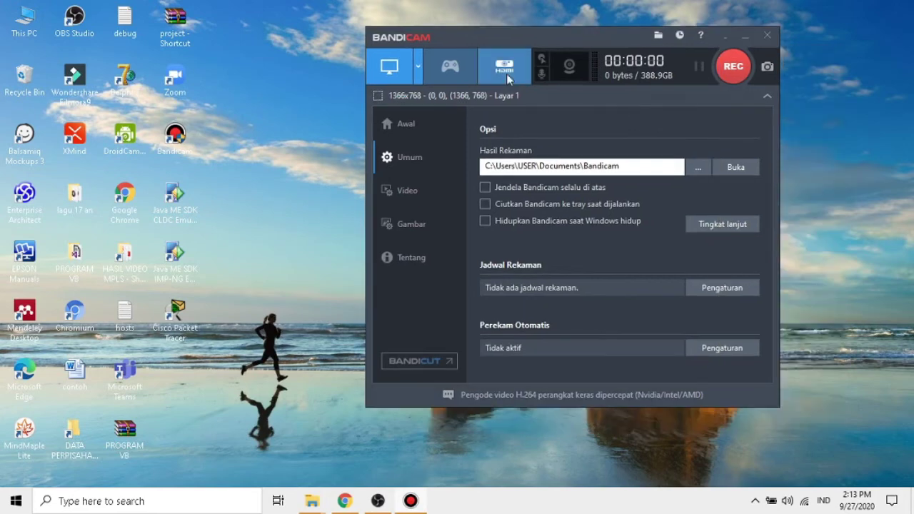
Step: Record a short test clip, briefly showing the New Volume (E:) window, then stop
{"action": "left_click", "coordinate": [732, 71]}
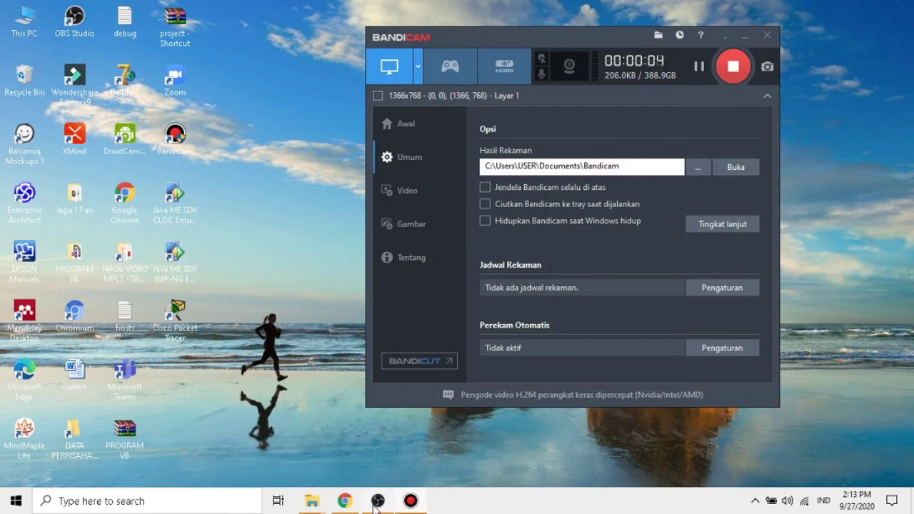
{"action": "mouse_move", "coordinate": [314, 502]}
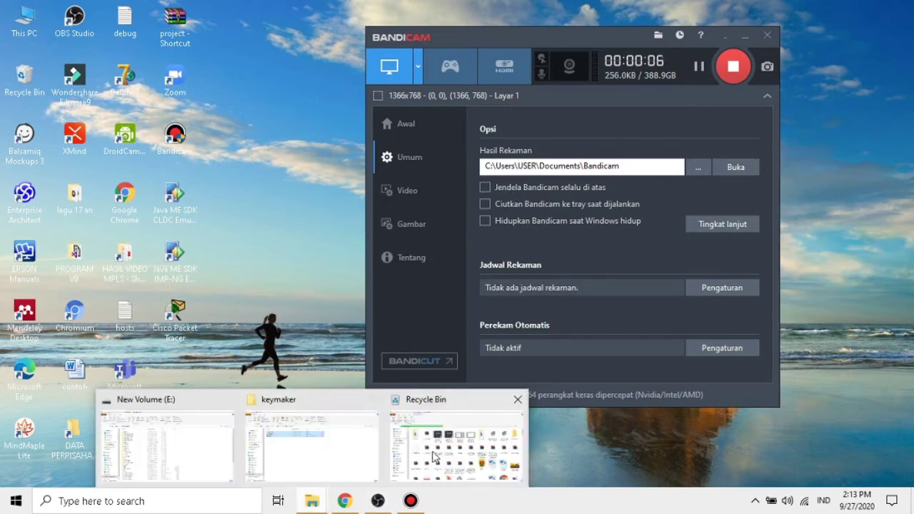
{"action": "left_click", "coordinate": [188, 440]}
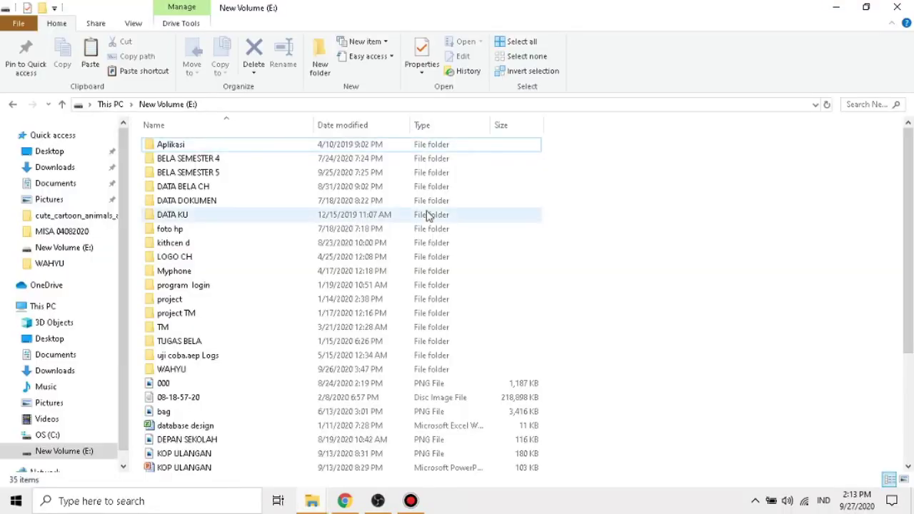
{"action": "left_click", "coordinate": [835, 7]}
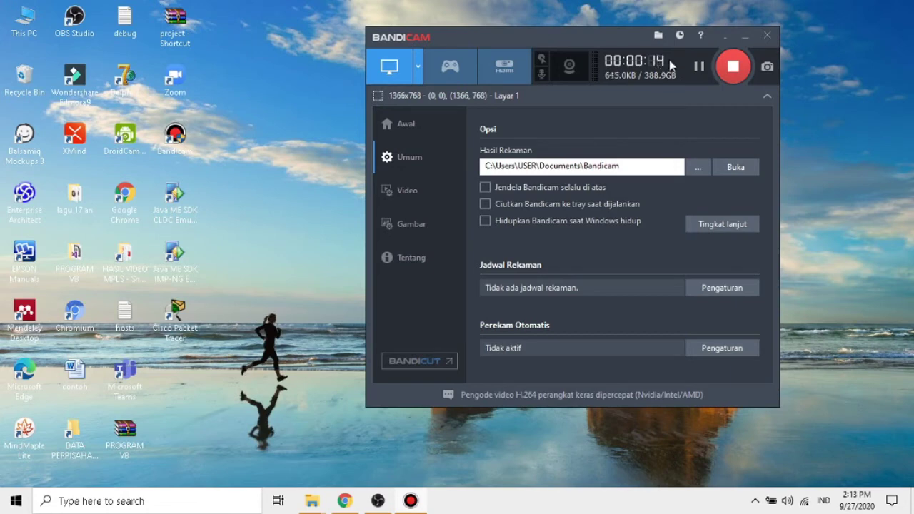
{"action": "left_click", "coordinate": [733, 70]}
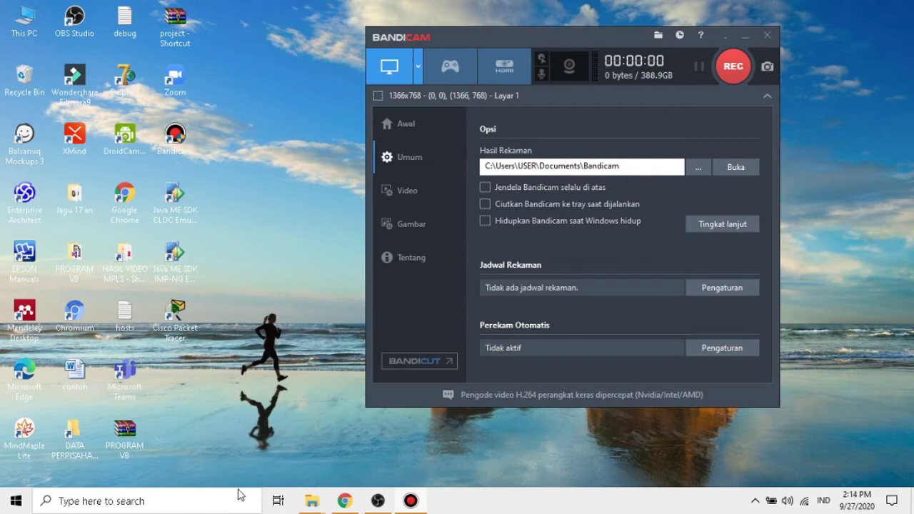
Step: Open the Bandicam recordings folder under Documents
{"action": "mouse_move", "coordinate": [312, 502]}
{"action": "left_click", "coordinate": [175, 427]}
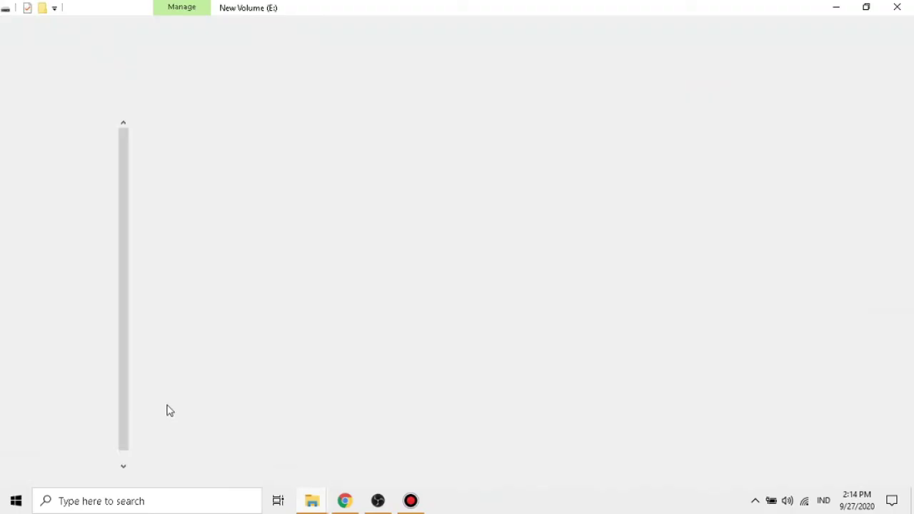
{"action": "left_click", "coordinate": [62, 180]}
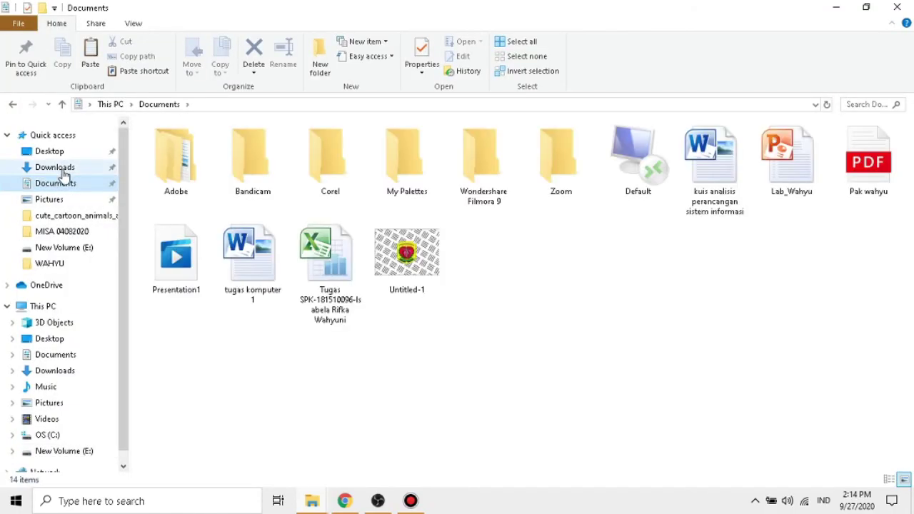
{"action": "left_click", "coordinate": [250, 175]}
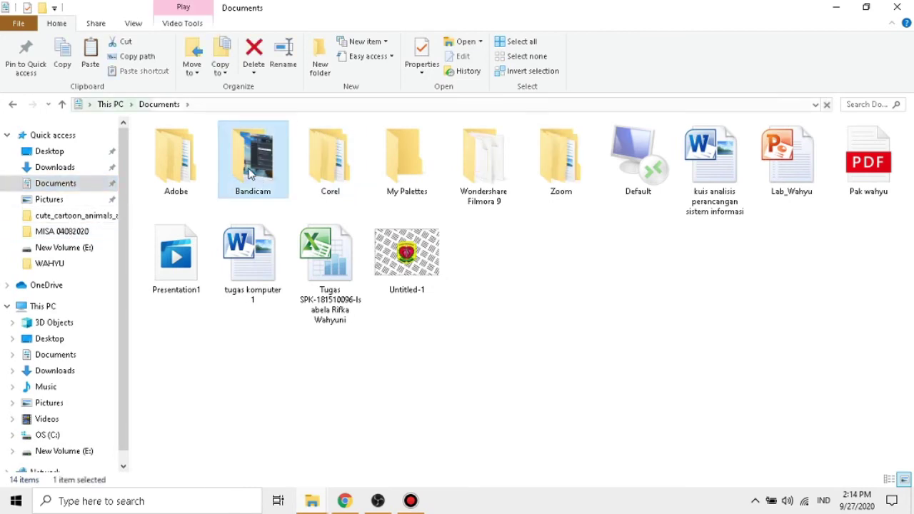
{"action": "double_click", "coordinate": [250, 175]}
Step: Play the 16-second test video full screen, then close the player and folder
{"action": "left_click", "coordinate": [185, 162]}
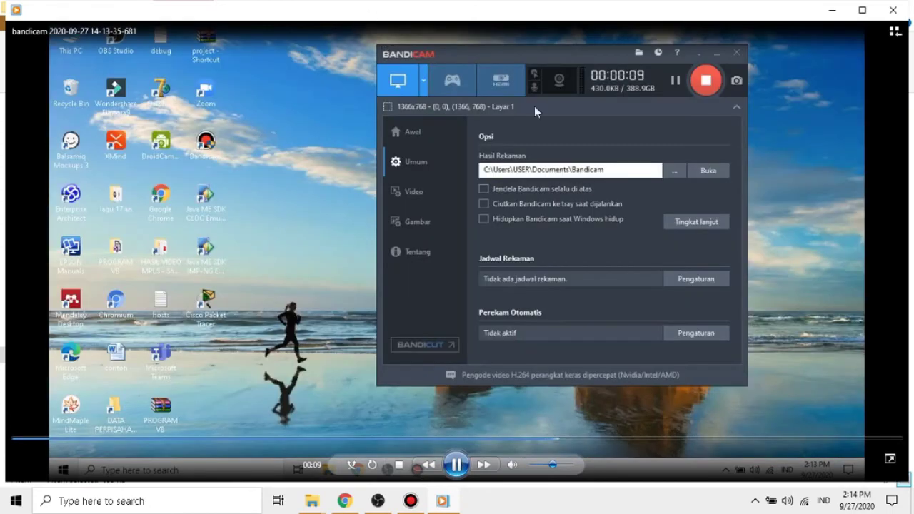
{"action": "double_click", "coordinate": [707, 146]}
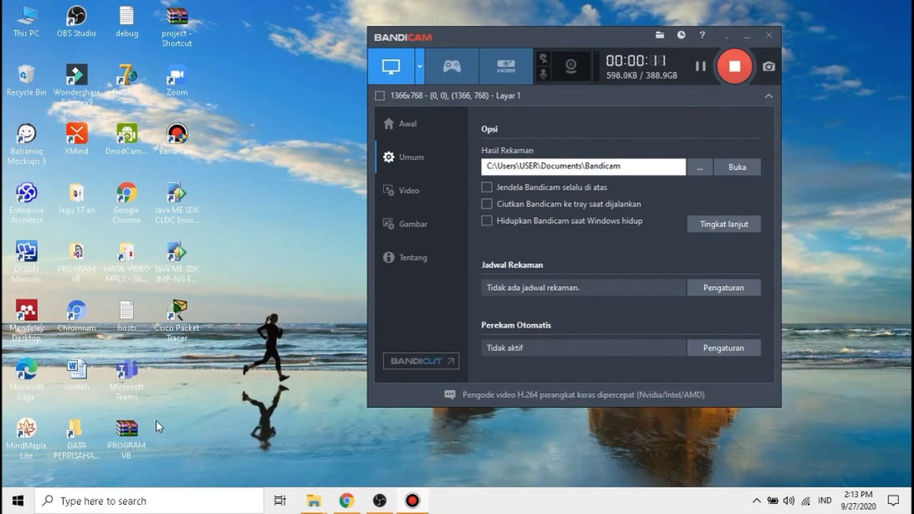
{"action": "double_click", "coordinate": [422, 67]}
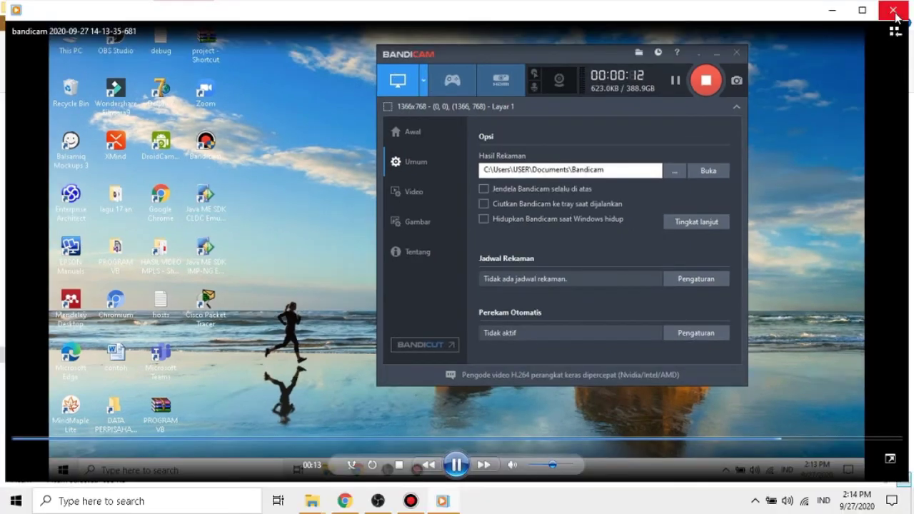
{"action": "left_click", "coordinate": [901, 7]}
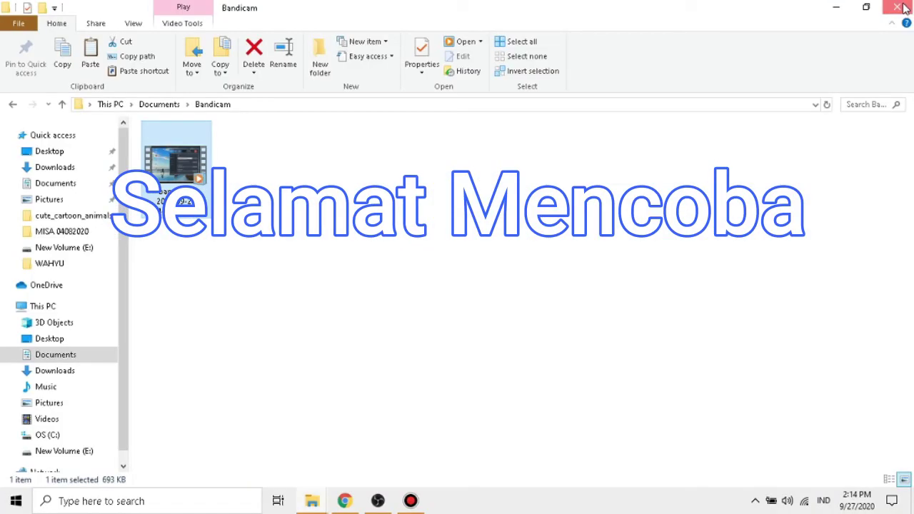
{"action": "left_click", "coordinate": [903, 6]}
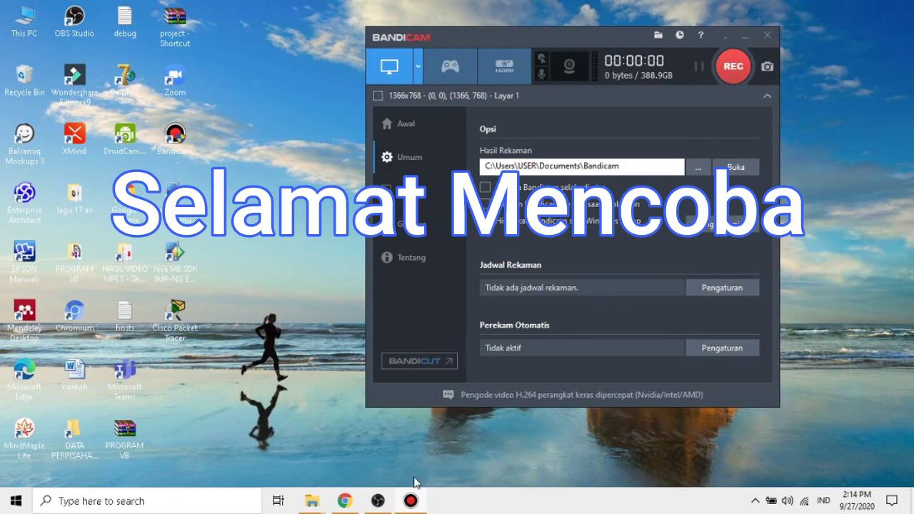